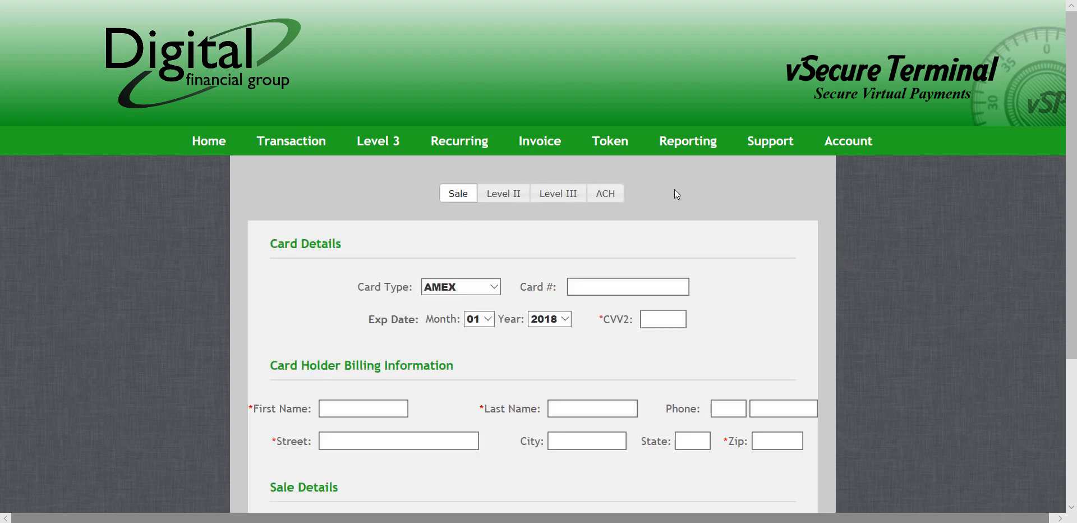
Switch to the ACH debit form and begin entering routing number 123456789
left_click(605, 193)
scroll(805, 215, "down", 1)
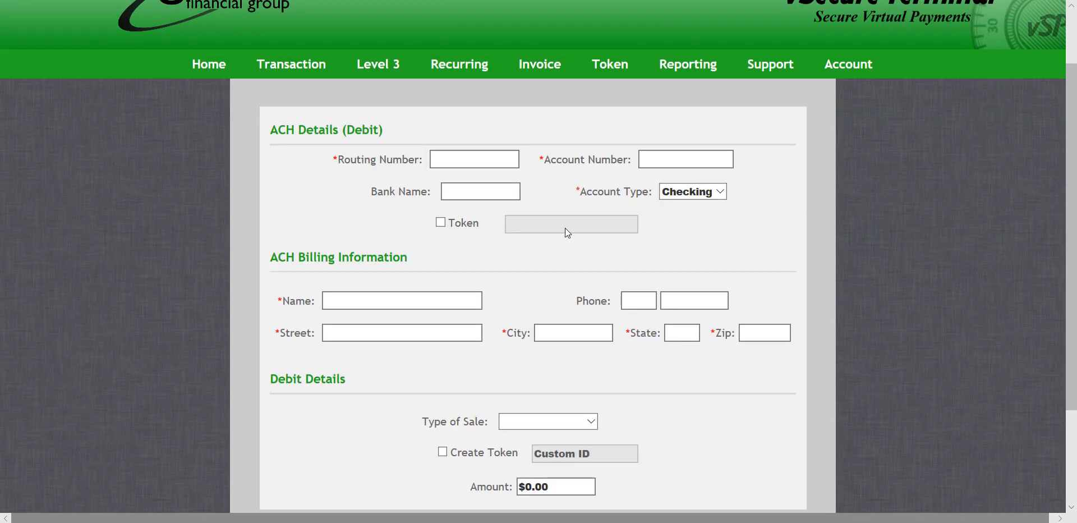
left_click(470, 236)
left_click(473, 158)
type("123456789")
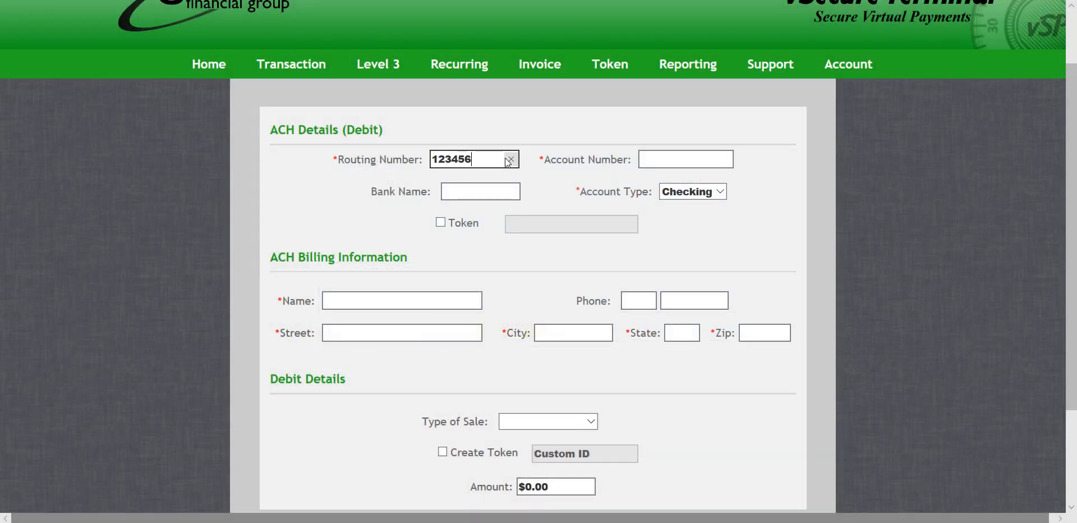
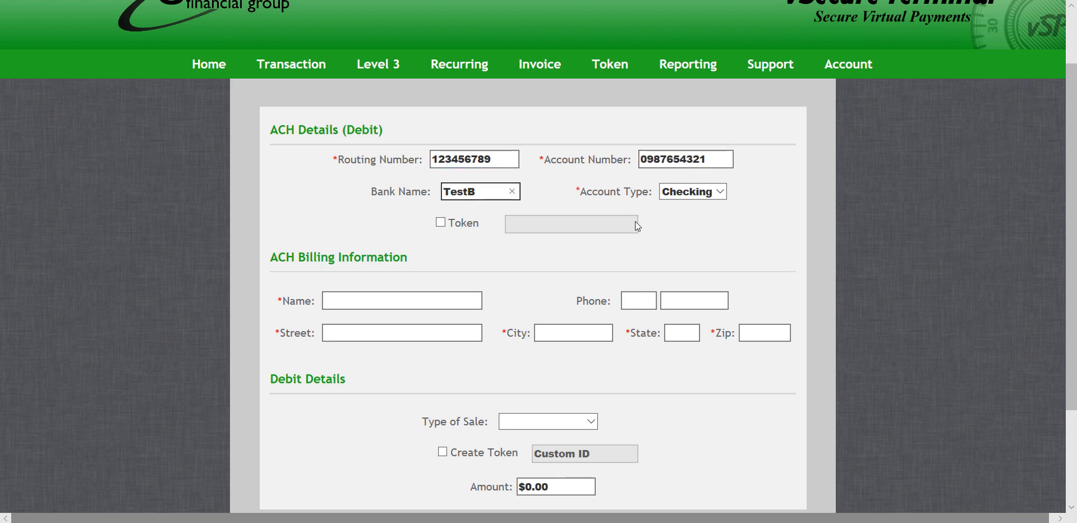
type("ank")
Set the ACH debit's account type to Savings
left_click(691, 192)
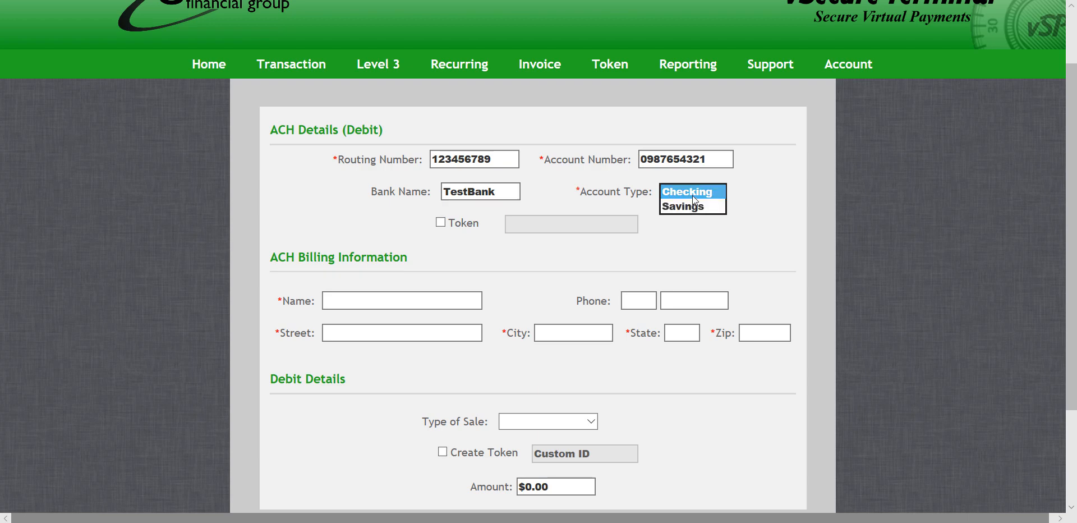
left_click(712, 206)
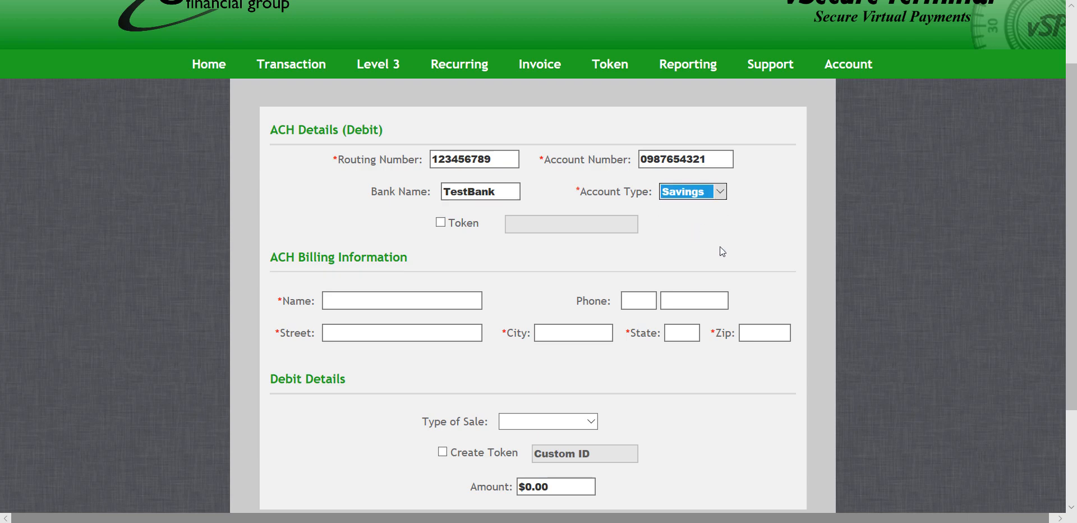
scroll(341, 270, "down", 1)
Enter billing details: John Doe, street 1234 s 5678 e, city slc, state ut, zip 84124
left_click(421, 223)
scroll(425, 232, "down", 1)
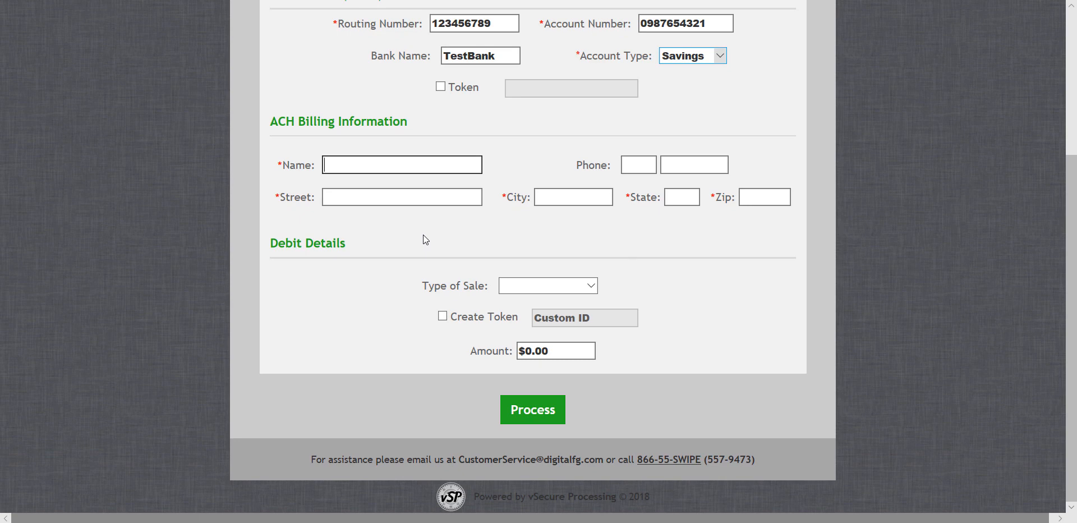
type("John Doe")
key("Tab")
left_click(404, 197)
type("1234 ")
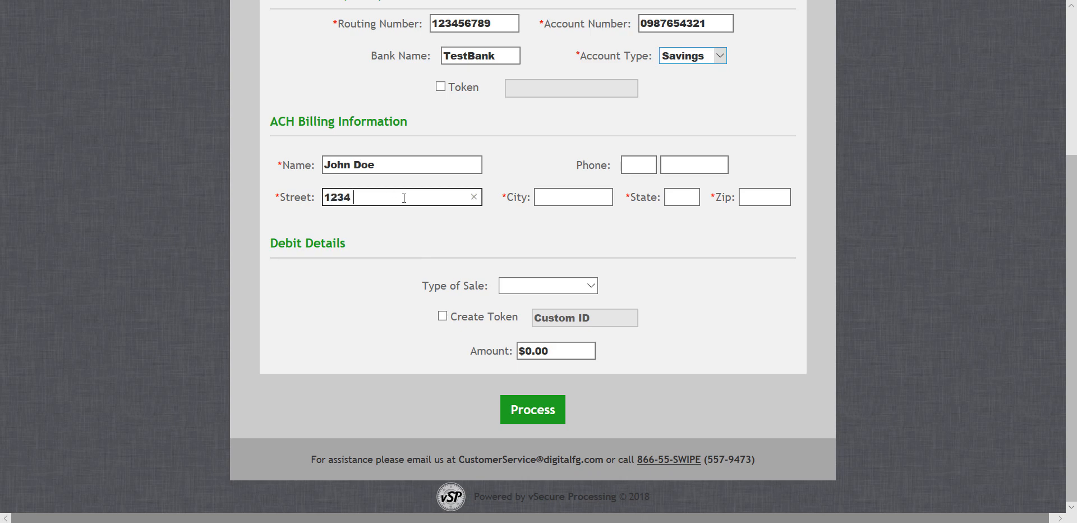
type("s 5678 e")
left_click(572, 197)
type("slc")
left_click(680, 197)
type("ut")
left_click(760, 200)
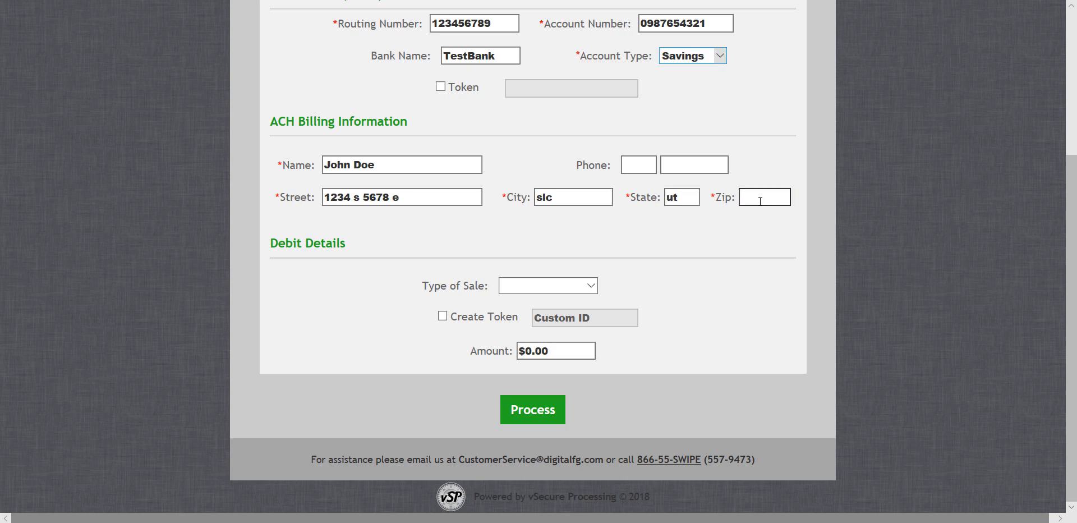
type("84124")
left_click(583, 286)
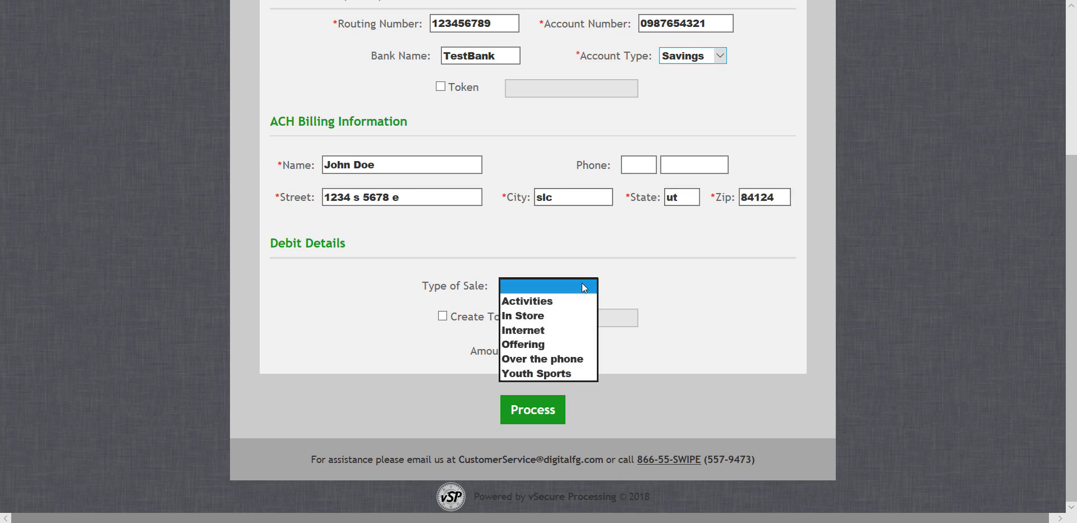
Make the debit an In Store sale of 10.00 and submit it for confirmation
left_click(543, 319)
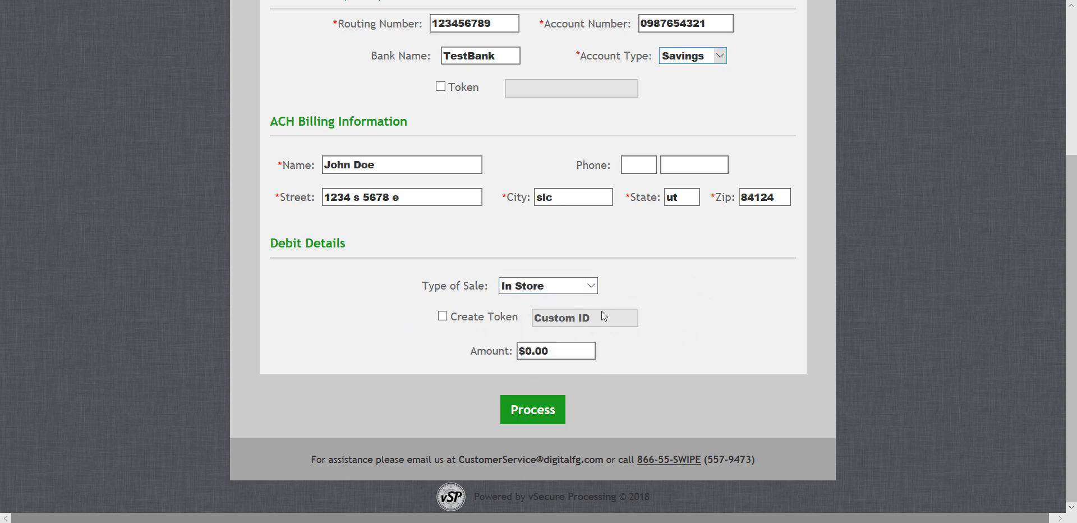
left_click(591, 346)
type("10.00")
left_click(532, 410)
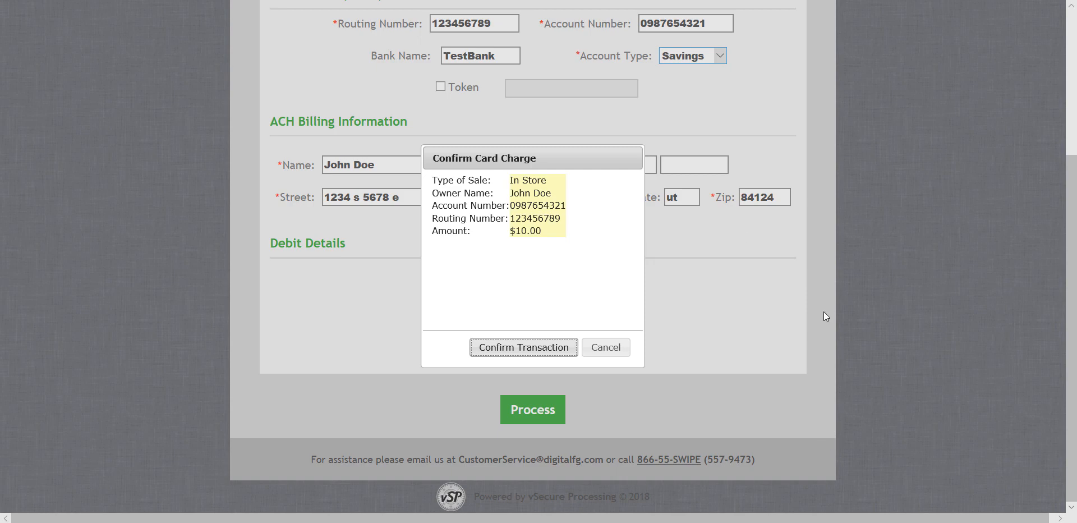
Confirm the $10.00 ACH debit, review its receipt and return to today's summary
left_click(524, 347)
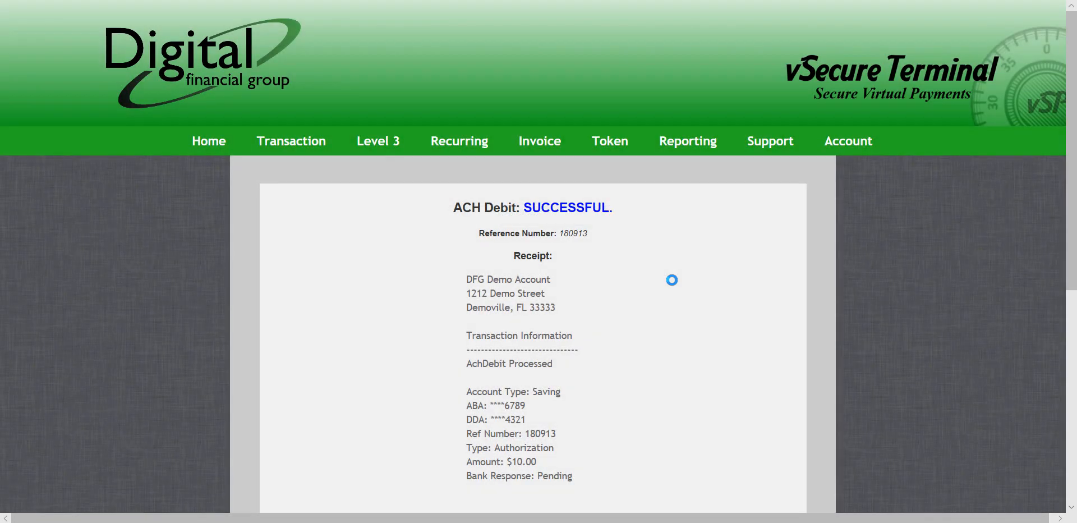
scroll(670, 303, "down", 2)
scroll(661, 324, "down", 2)
scroll(661, 324, "down", 2)
scroll(661, 324, "down", 3)
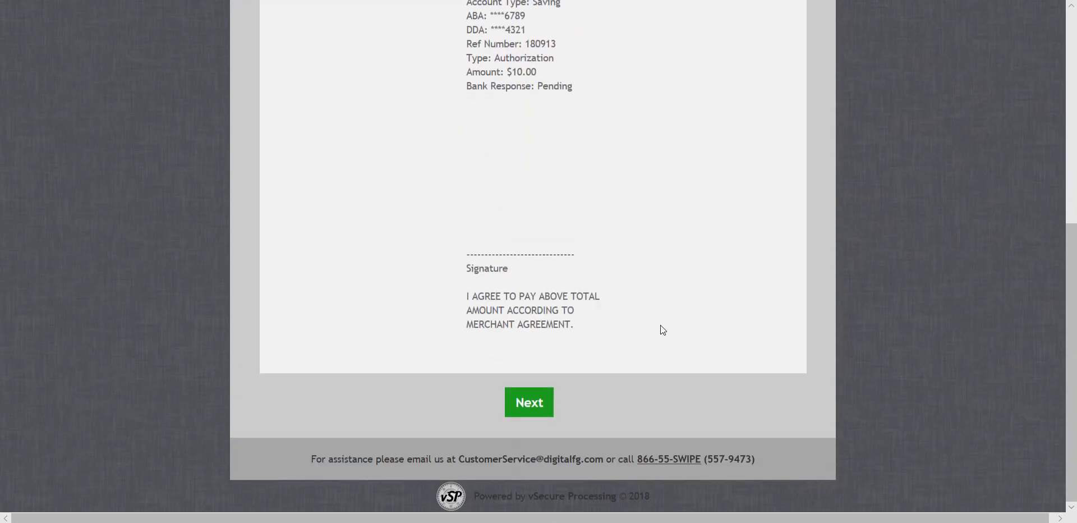
left_click(529, 404)
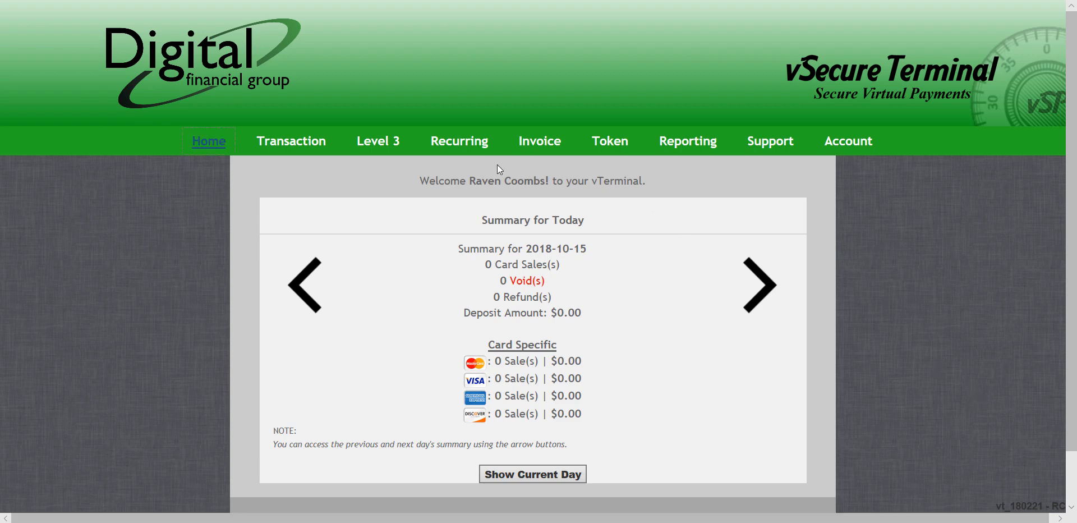
Start a new recurring payment and switch its form to the ACH version
mouse_move(459, 141)
left_click(476, 170)
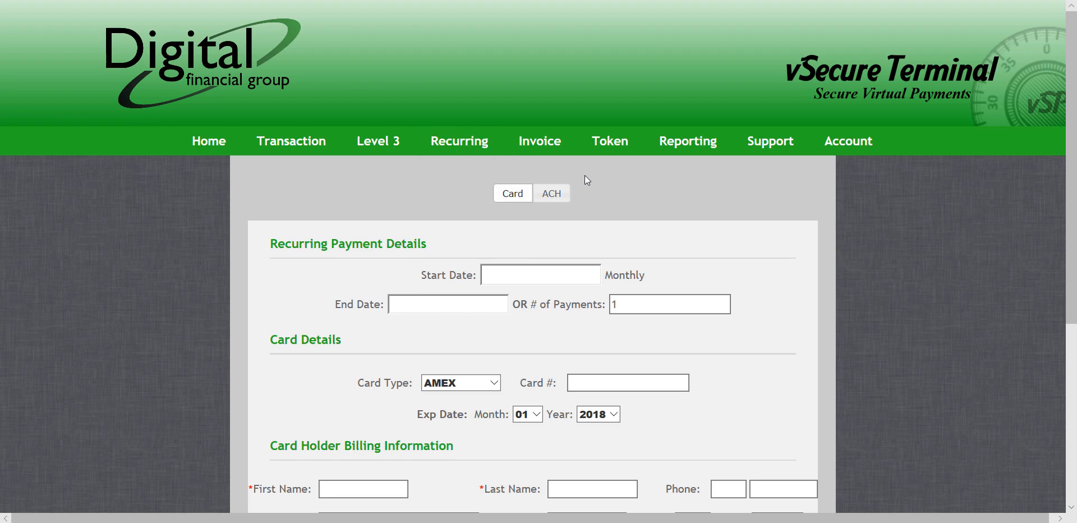
left_click(553, 193)
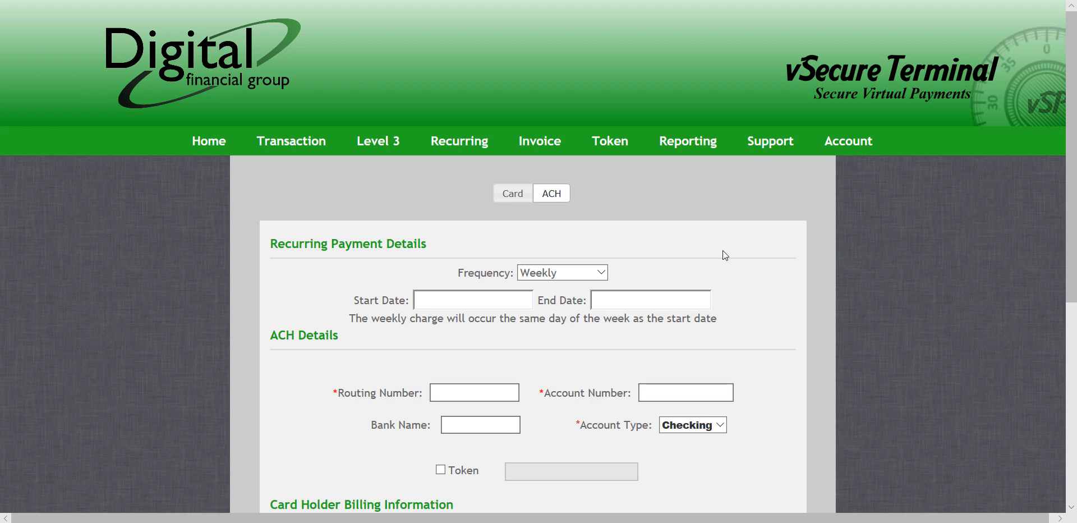
scroll(379, 244, "down", 2)
scroll(272, 375, "down", 1)
left_click(552, 426)
left_click(597, 143)
Keep the payment frequency at Weekly and review the billing, sale and Custom ID fields
left_click(551, 118)
left_click(558, 117)
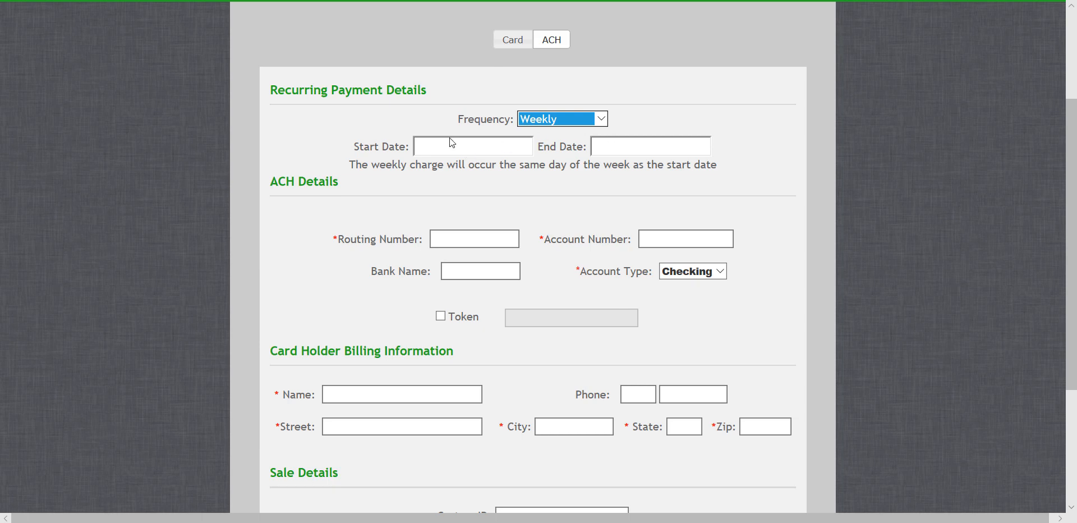
scroll(842, 152, "down", 1)
scroll(914, 156, "down", 1)
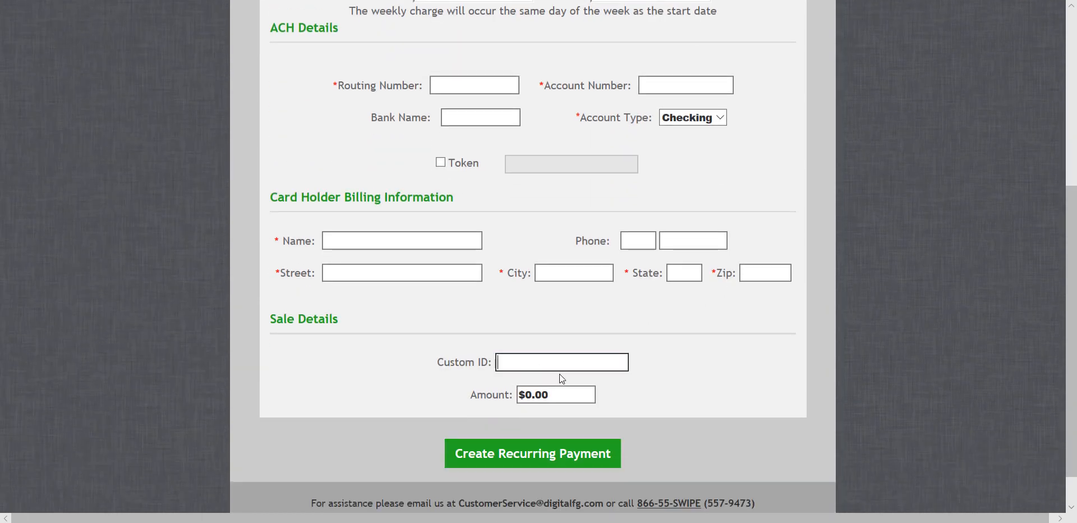
left_click(610, 363)
scroll(729, 466, "up", 3)
scroll(729, 465, "up", 3)
mouse_move(609, 140)
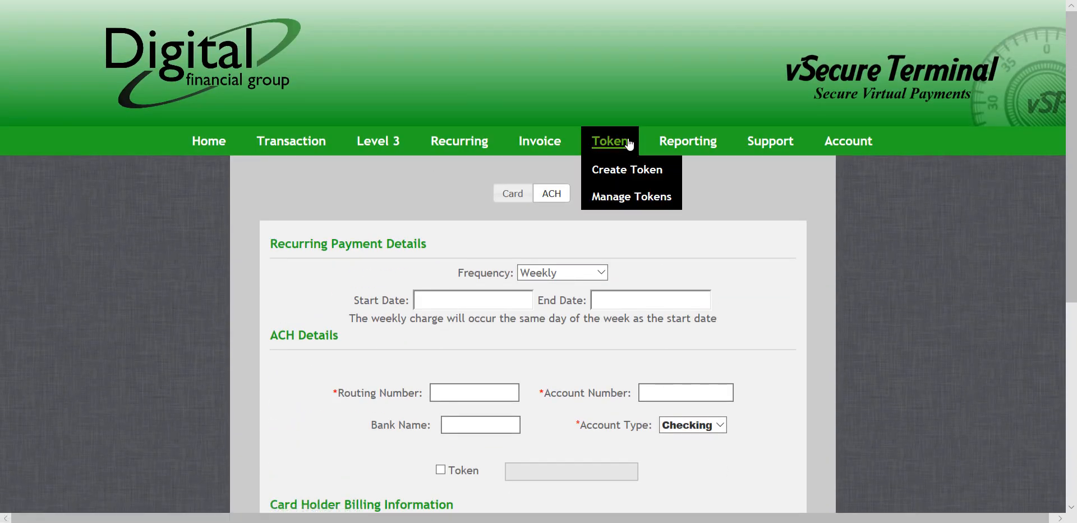
Start creating a token and switch its form to ACH bank and account holder details
left_click(627, 169)
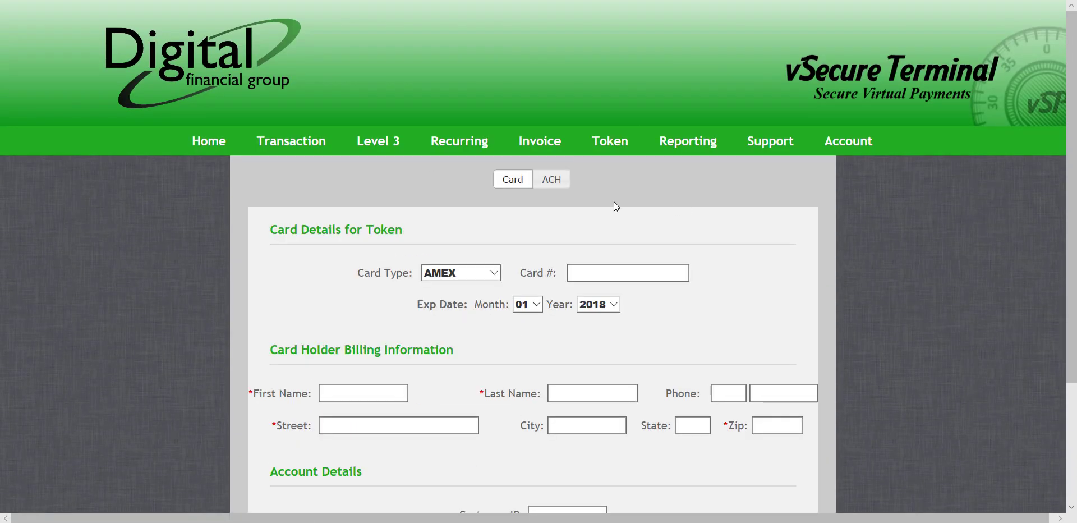
left_click(548, 182)
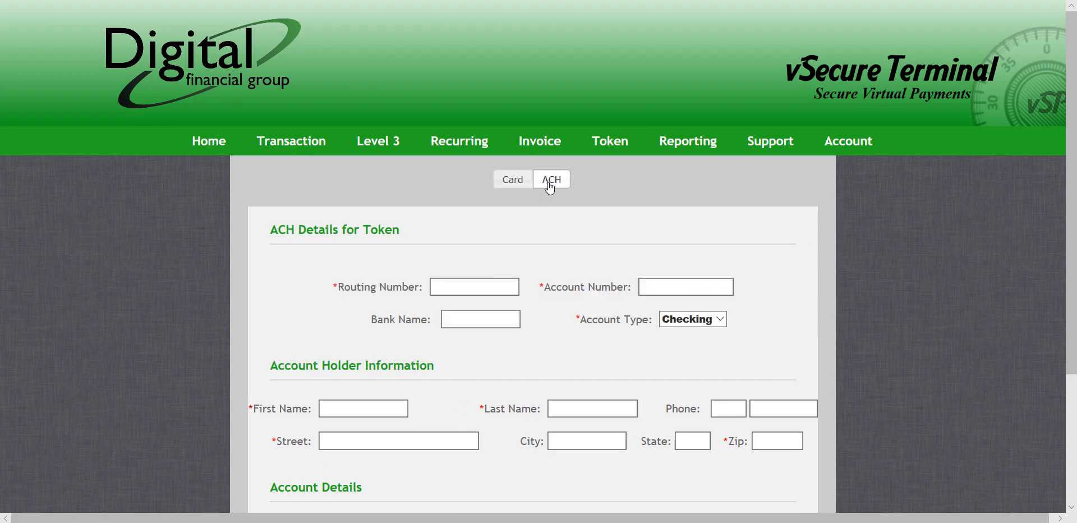
scroll(690, 244, "down", 2)
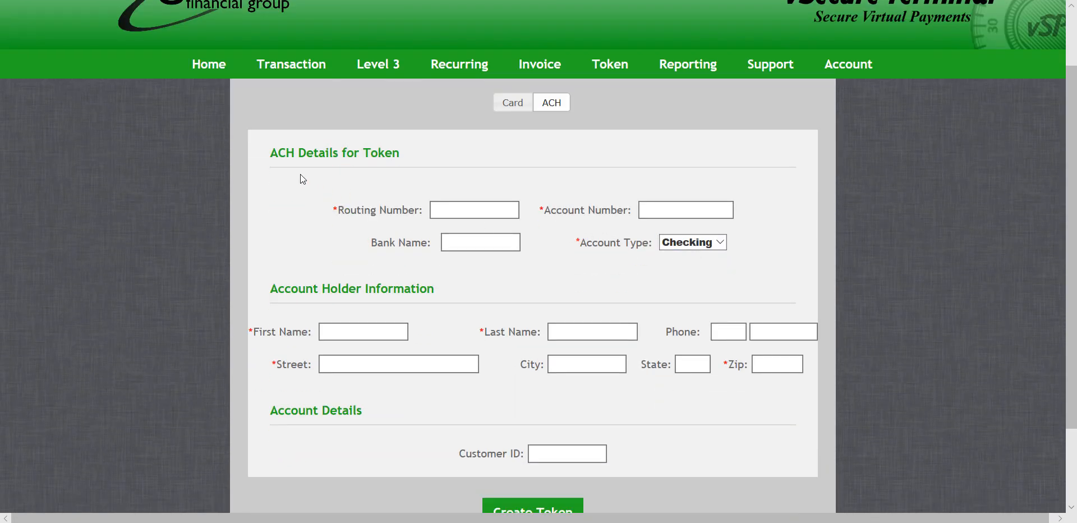